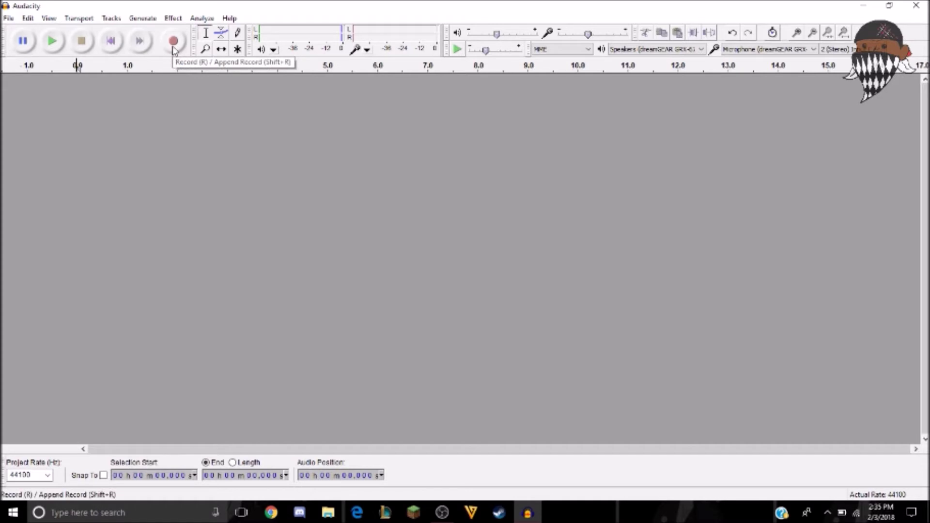
Start recording the voice line onto a new stereo audio track.
{"action": "left_click", "coordinate": [173, 42]}
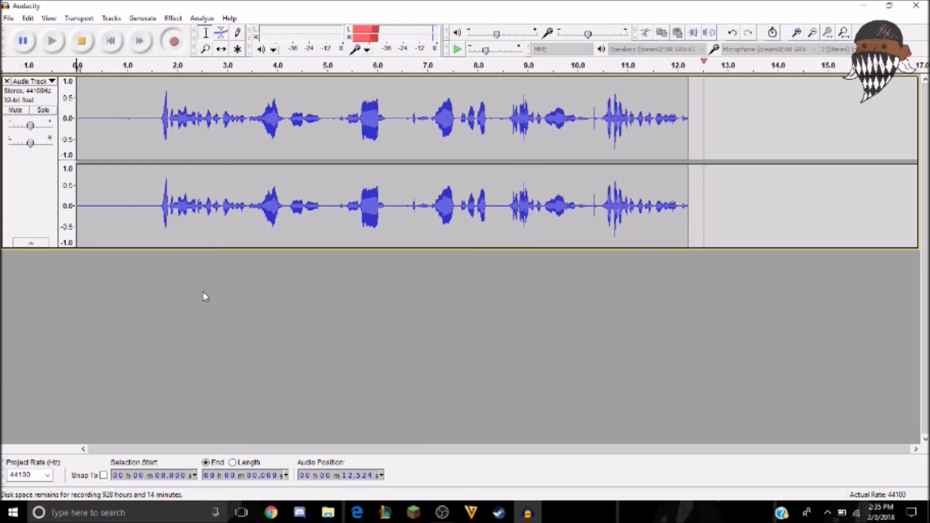
Stop the recording once about 14 seconds of speech is captured.
{"action": "left_click", "coordinate": [82, 42]}
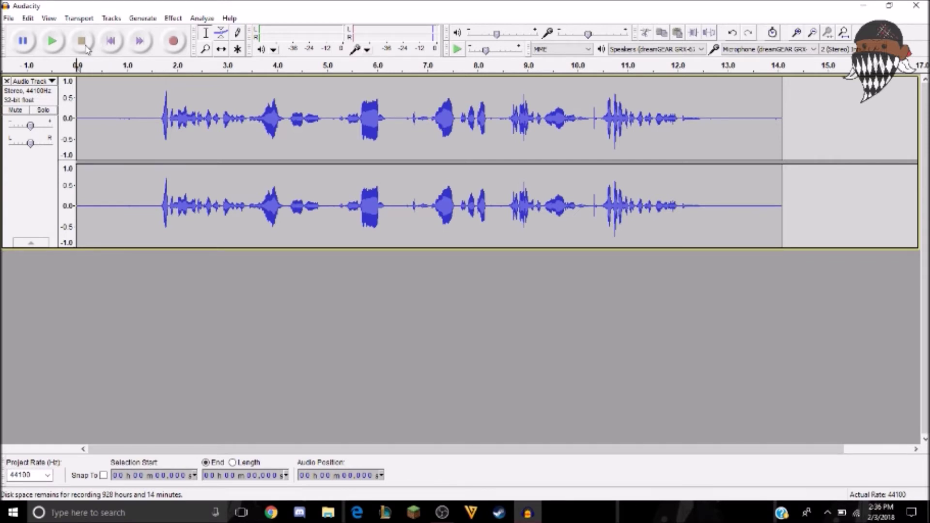
{"action": "left_click", "coordinate": [173, 18]}
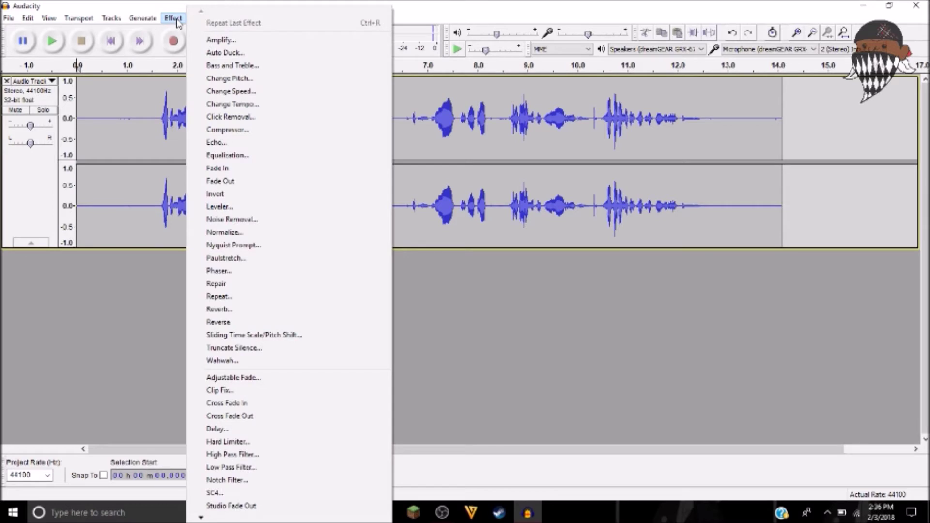
{"action": "left_click", "coordinate": [241, 80]}
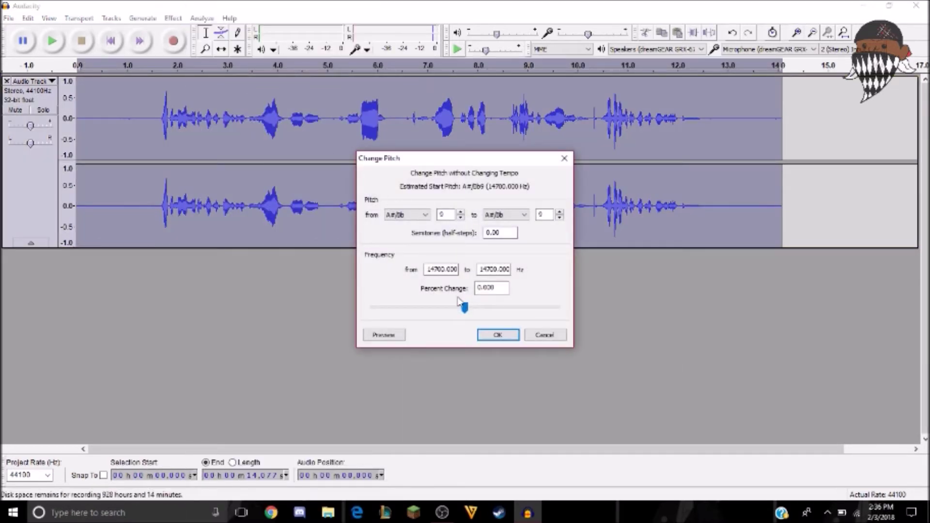
{"action": "mouse_move", "coordinate": [466, 313]}
{"action": "left_mouse_down"}
{"action": "mouse_move", "coordinate": [478, 311]}
{"action": "mouse_move", "coordinate": [460, 314]}
{"action": "left_mouse_up"}
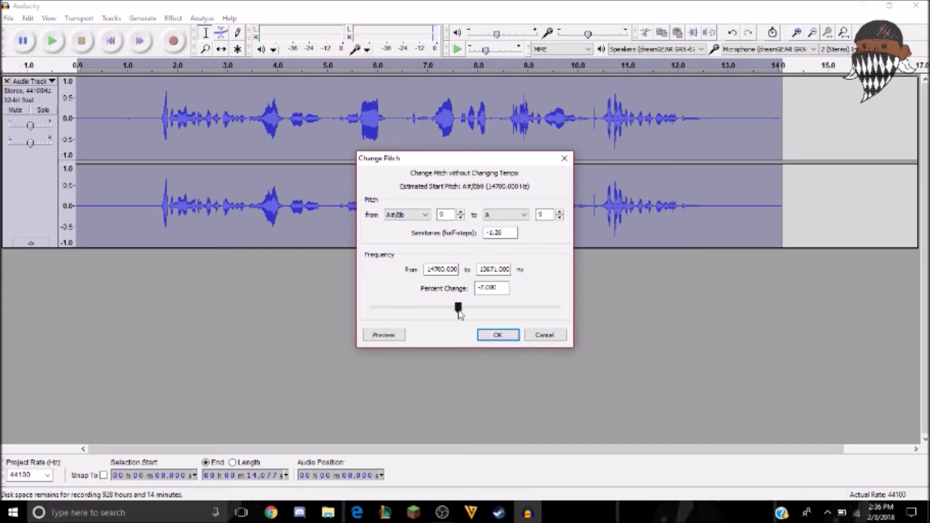
{"action": "left_click", "coordinate": [542, 335]}
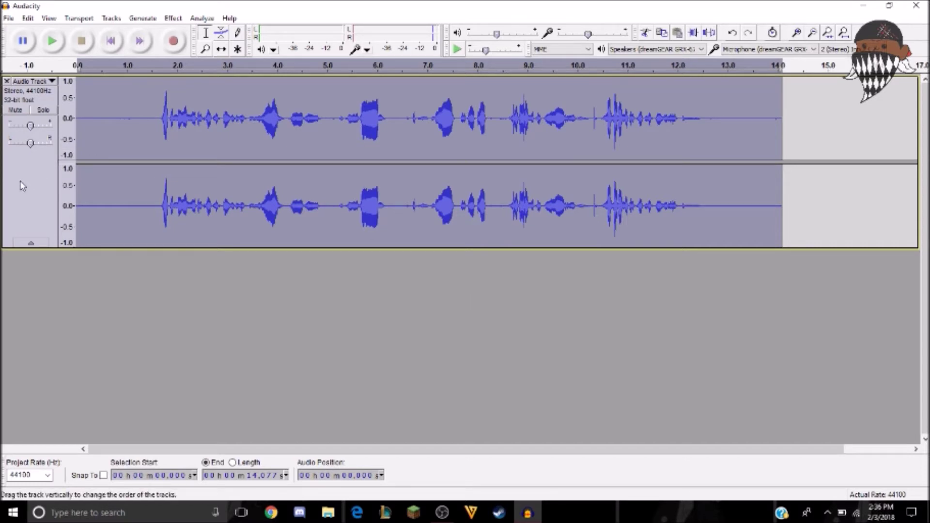
Apply the Compressor effect to the voice track.
{"action": "left_click", "coordinate": [173, 18]}
{"action": "left_click", "coordinate": [234, 129]}
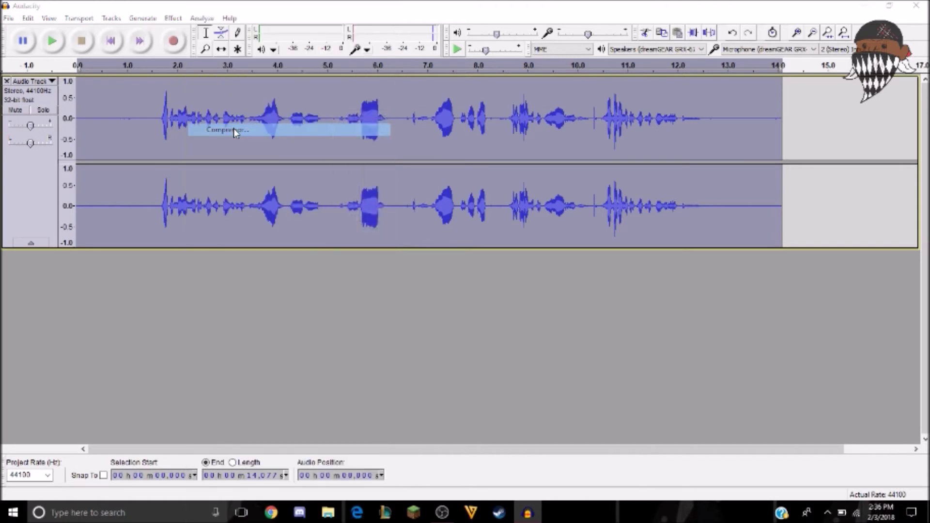
{"action": "left_click", "coordinate": [530, 379]}
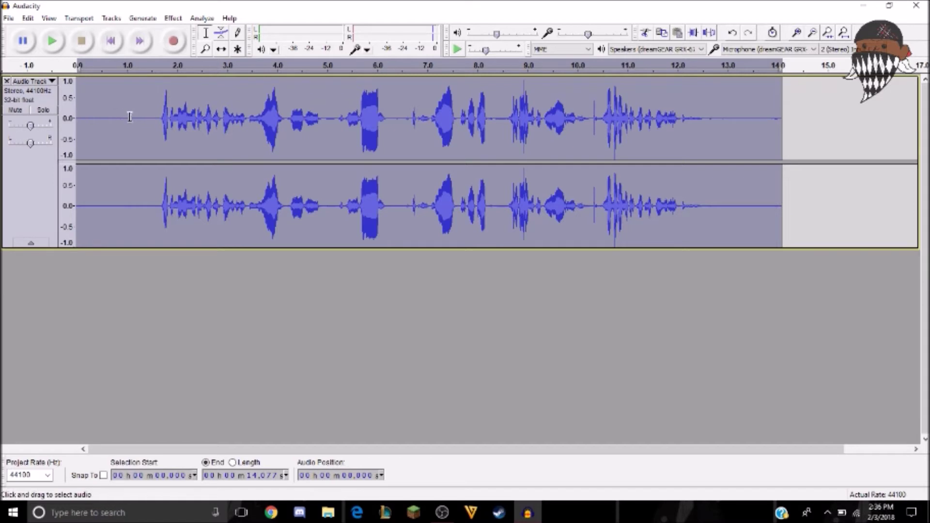
Capture a noise profile from a quiet stretch near the start.
{"action": "left_click_drag", "start_coordinate": [150, 114], "coordinate": [100, 115]}
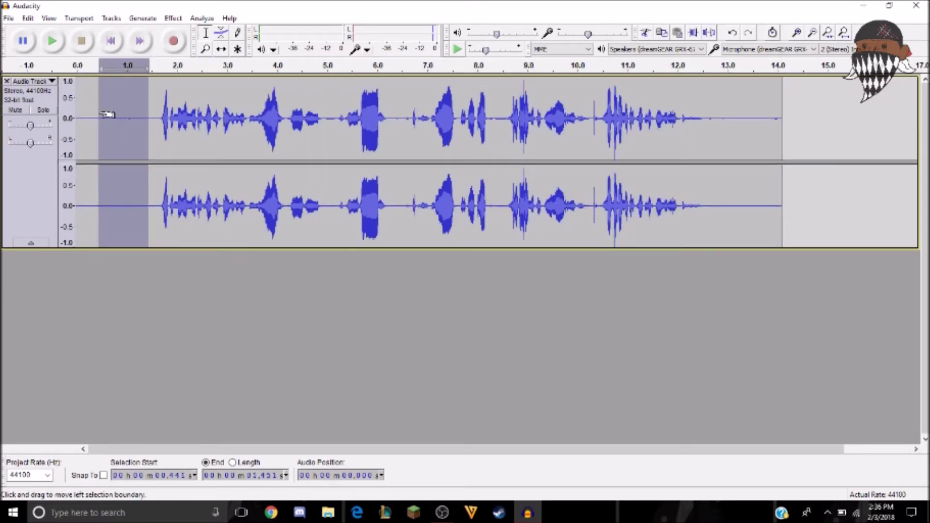
{"action": "left_click", "coordinate": [173, 18]}
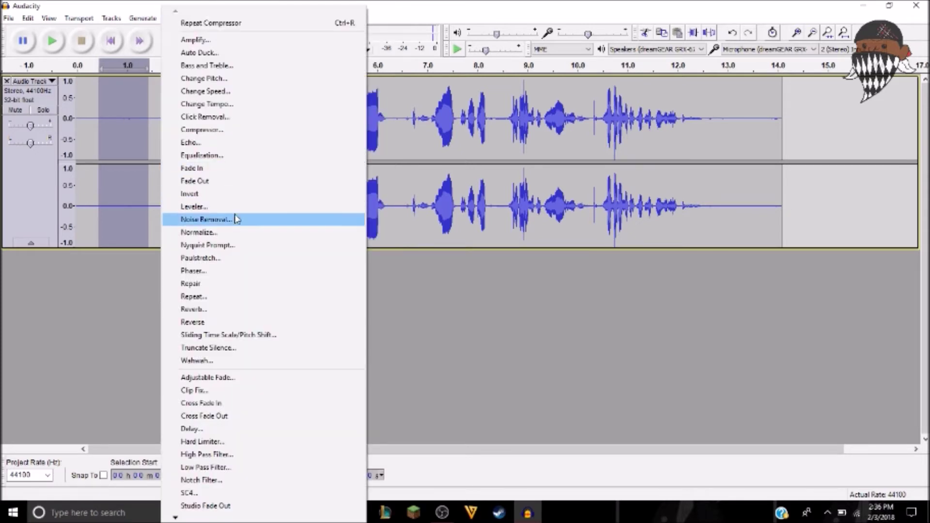
{"action": "left_click", "coordinate": [234, 219]}
{"action": "left_click", "coordinate": [450, 189]}
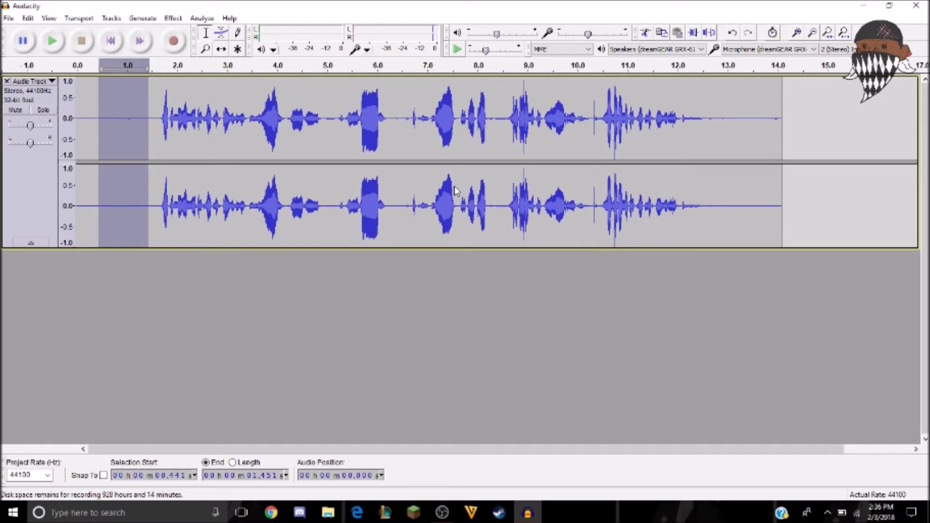
Apply Noise Removal with 24 dB reduction across the whole recording.
{"action": "left_click", "coordinate": [33, 171]}
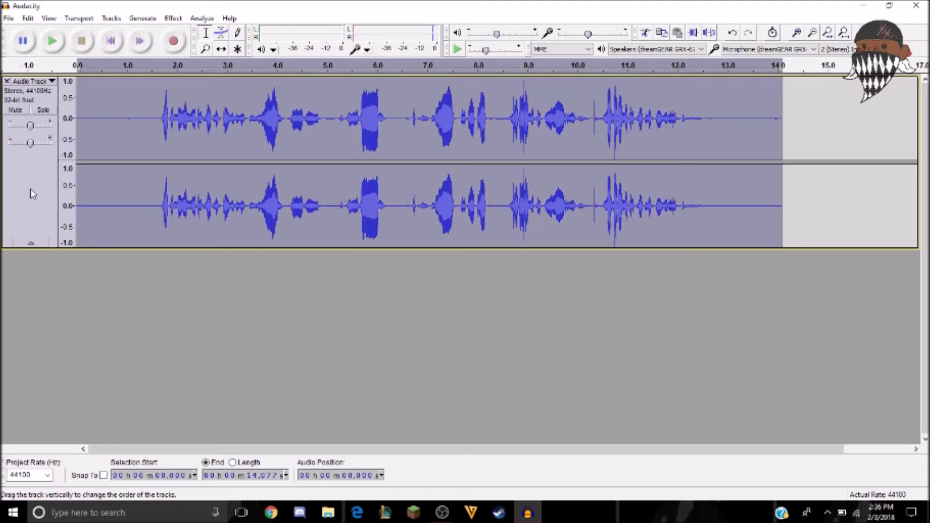
{"action": "left_click", "coordinate": [172, 19]}
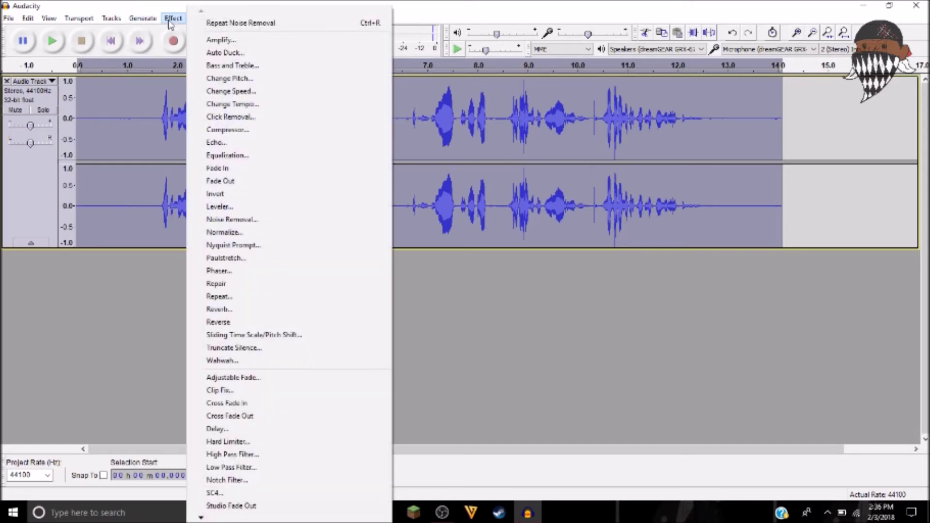
{"action": "left_click", "coordinate": [243, 219]}
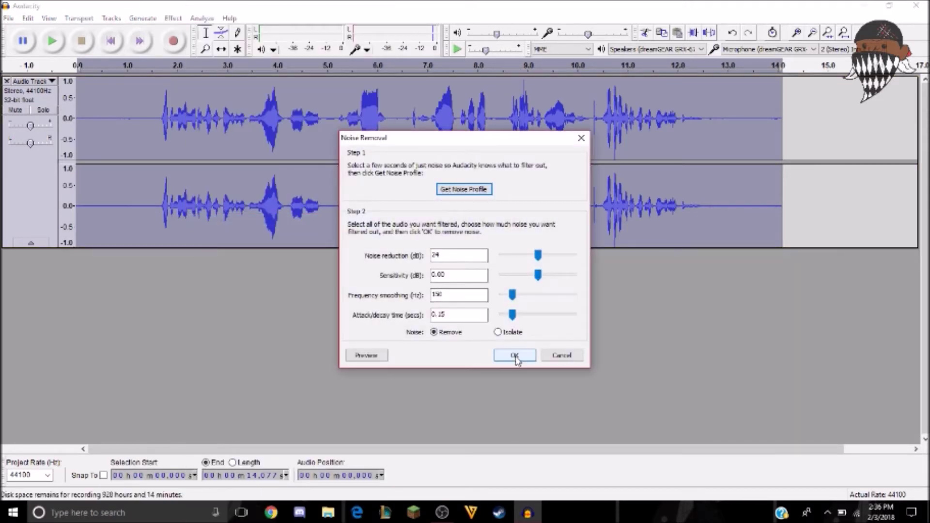
{"action": "left_click", "coordinate": [515, 355]}
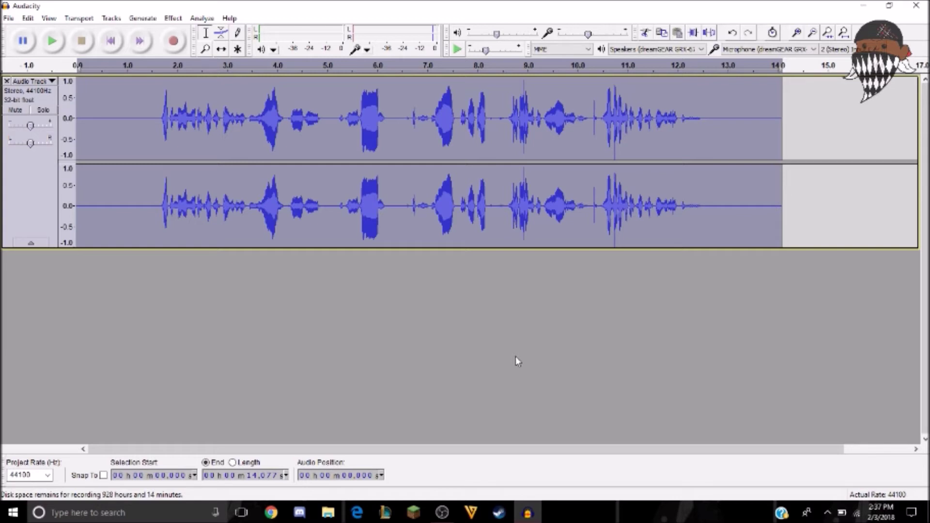
{"action": "left_click", "coordinate": [173, 19]}
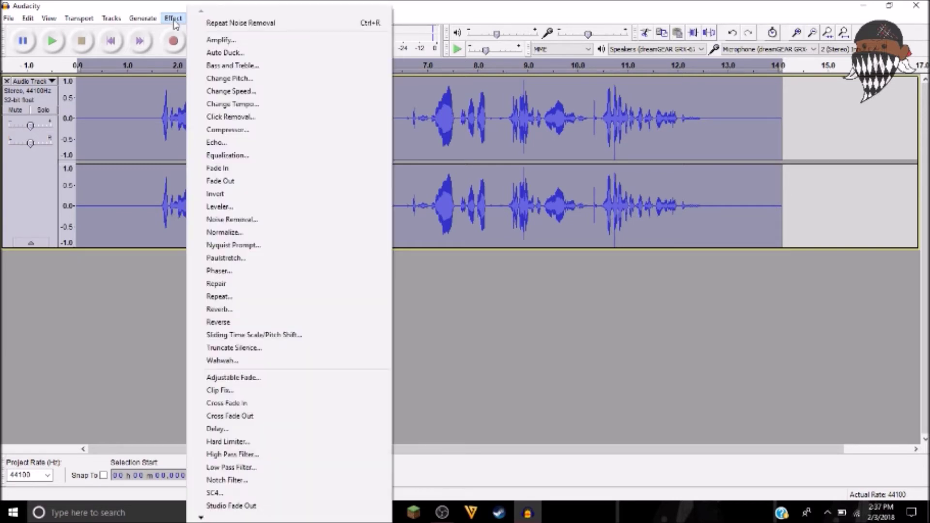
Compress the voice again, apply the Bass Boost equalization curve, and duplicate the track.
{"action": "left_click", "coordinate": [245, 130]}
{"action": "left_click", "coordinate": [516, 380]}
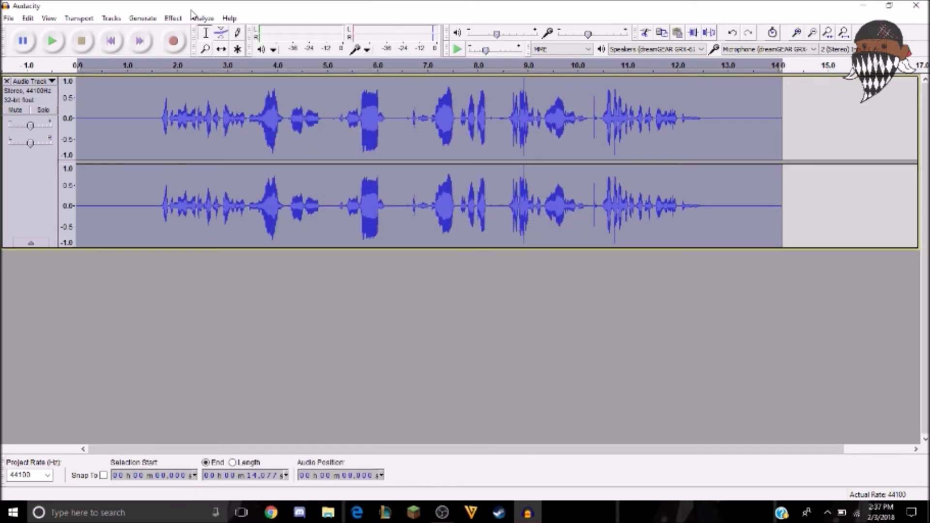
{"action": "left_click", "coordinate": [174, 19]}
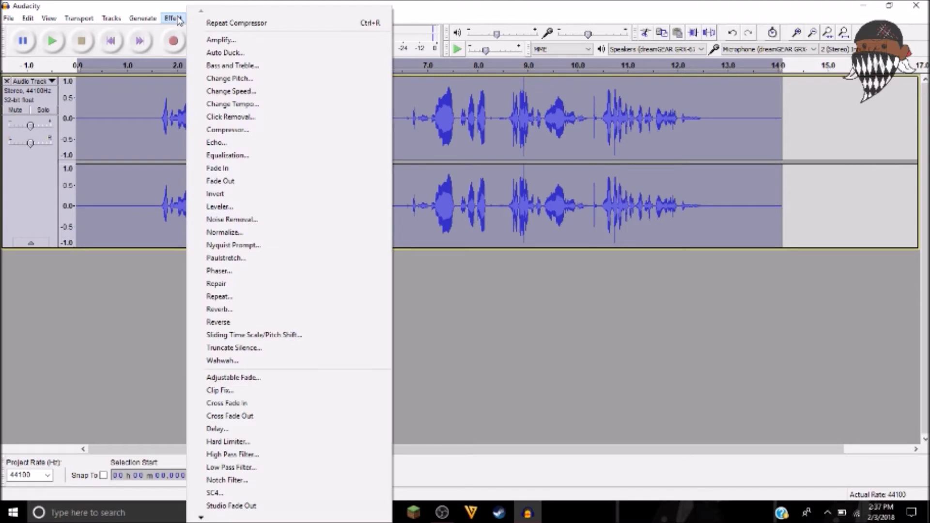
{"action": "left_click", "coordinate": [225, 157]}
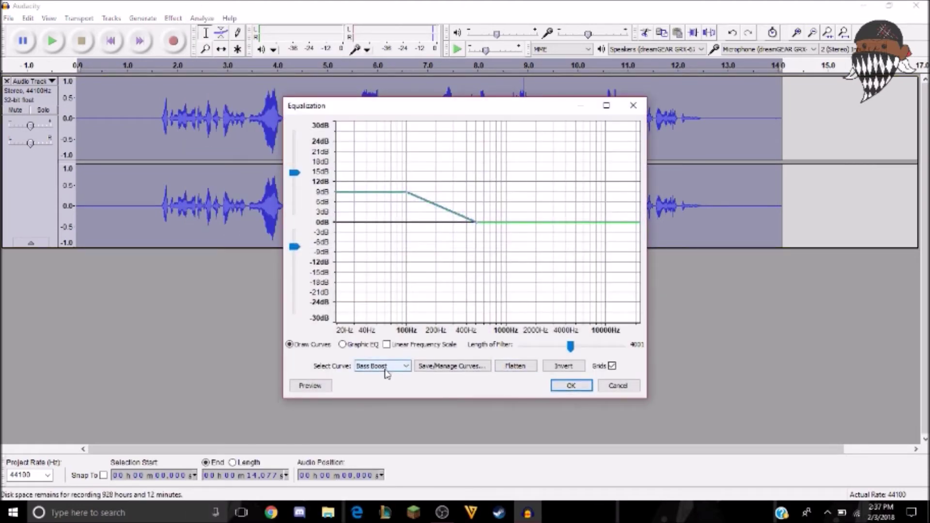
{"action": "left_click", "coordinate": [572, 385]}
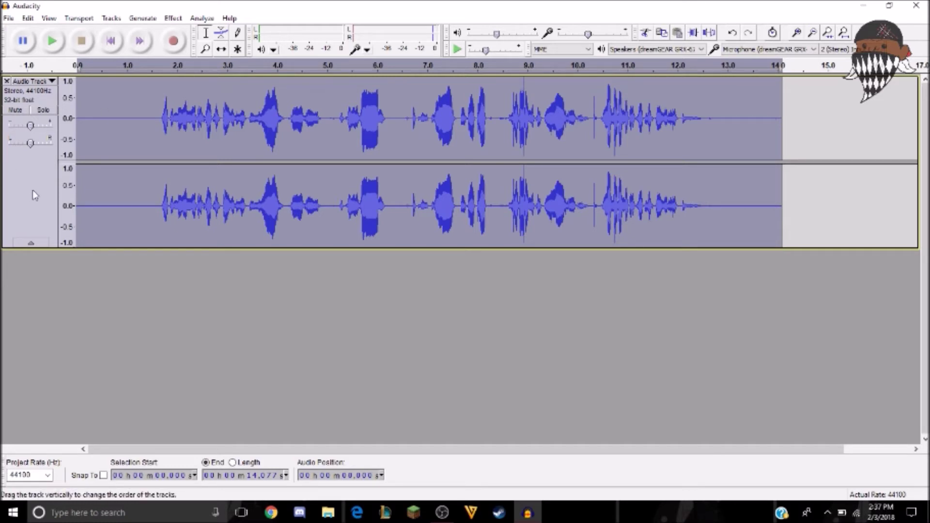
{"action": "key", "text": "ctrl+d"}
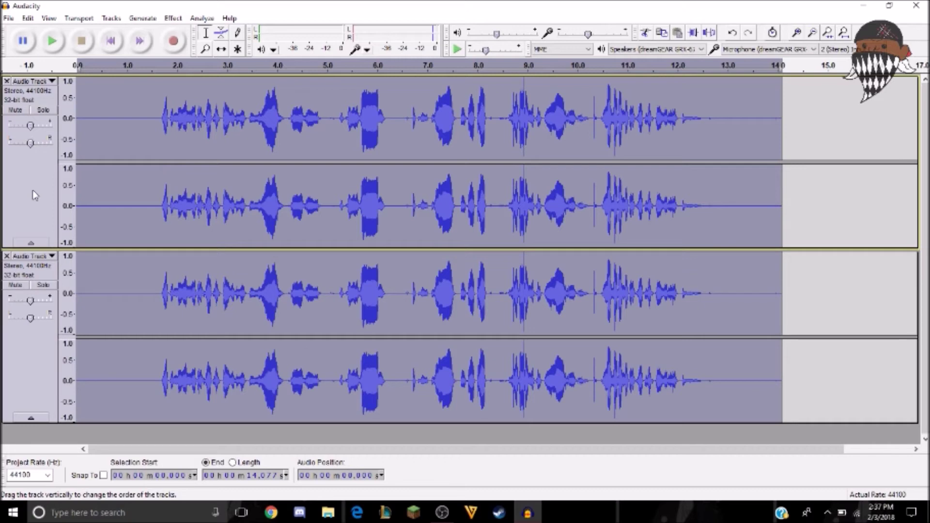
Lower the first track's pitch with a -5 percent Change Pitch.
{"action": "left_click", "coordinate": [33, 190]}
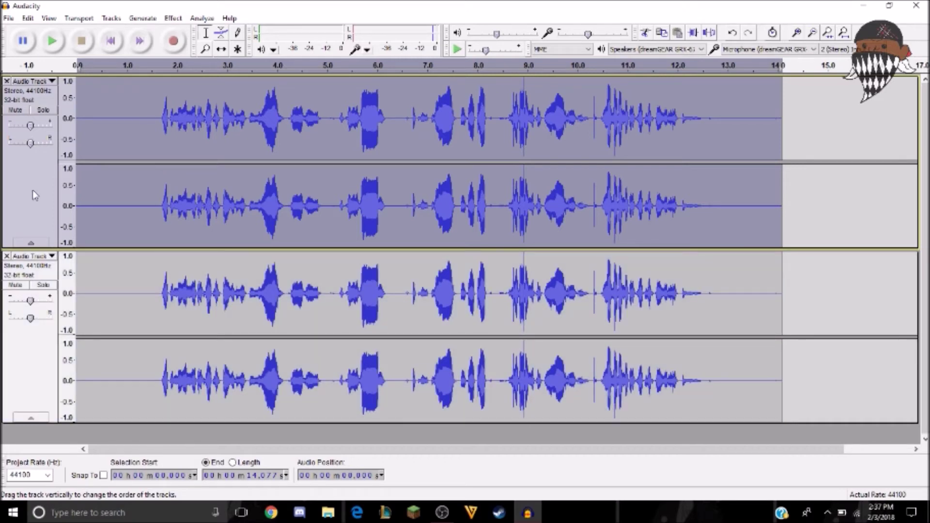
{"action": "left_click", "coordinate": [173, 18]}
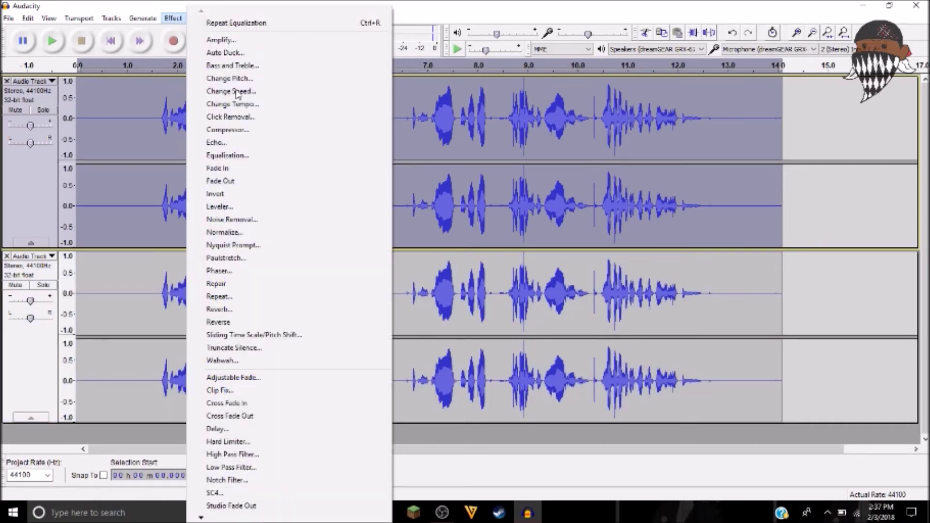
{"action": "left_click", "coordinate": [249, 79]}
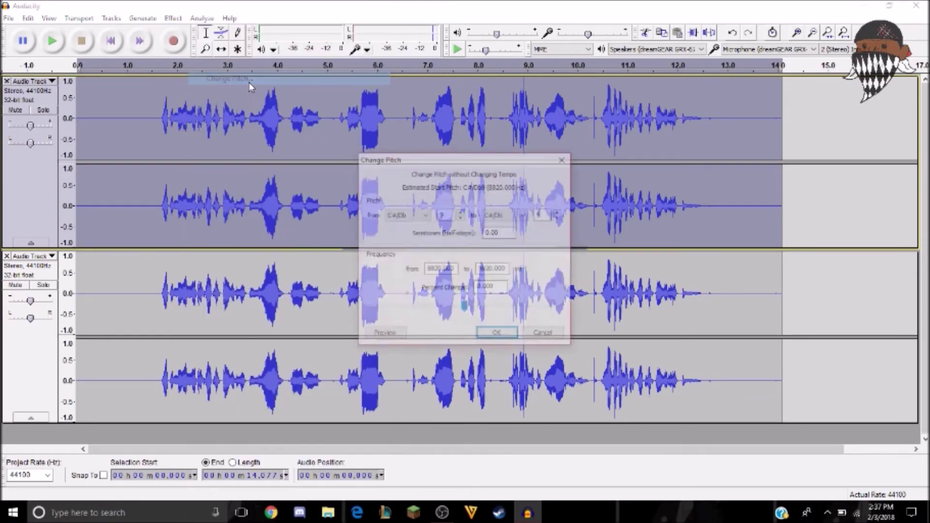
{"action": "left_click", "coordinate": [498, 288]}
{"action": "key", "text": "BackSpace"}
{"action": "key", "text": "BackSpace"}
{"action": "key", "text": "BackSpace"}
{"action": "key", "text": "BackSpace"}
{"action": "key", "text": "BackSpace"}
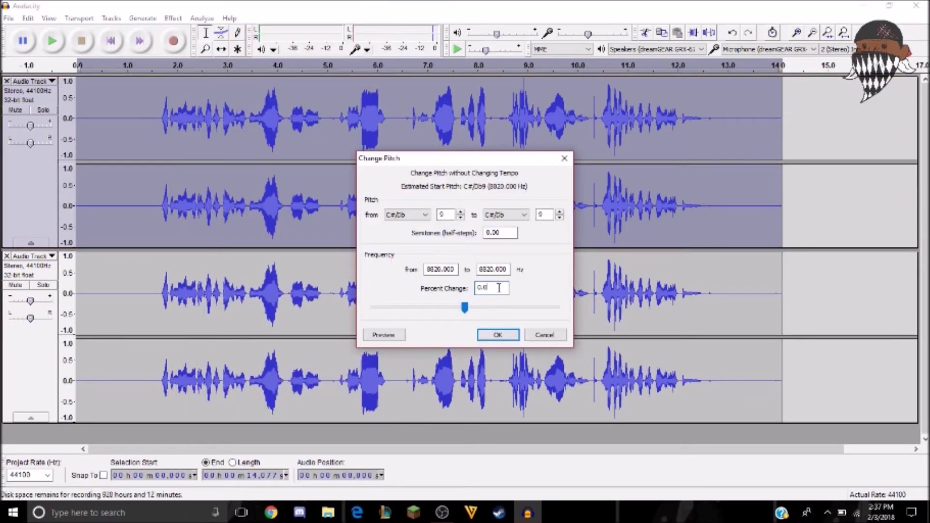
{"action": "type", "text": "-5"}
{"action": "left_click", "coordinate": [498, 335]}
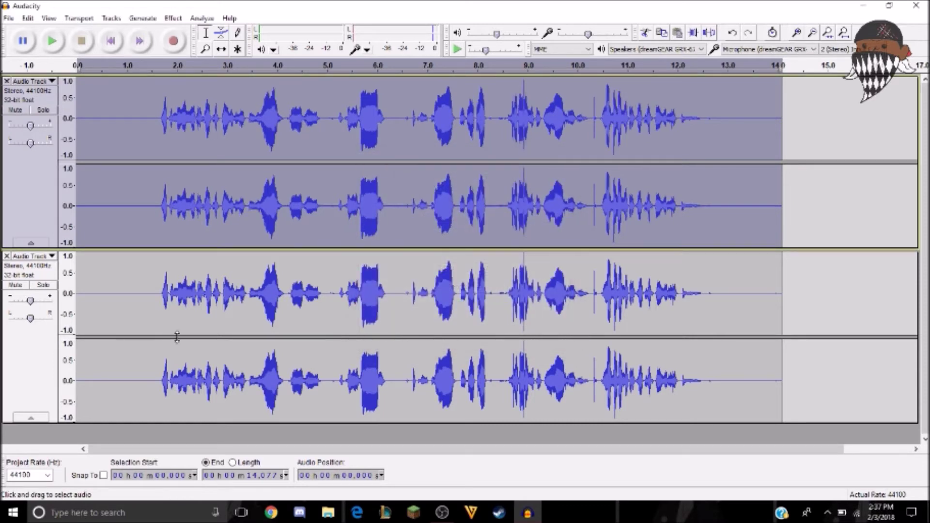
Lower the second track's pitch by 10 percent with Change Pitch.
{"action": "left_click", "coordinate": [21, 371]}
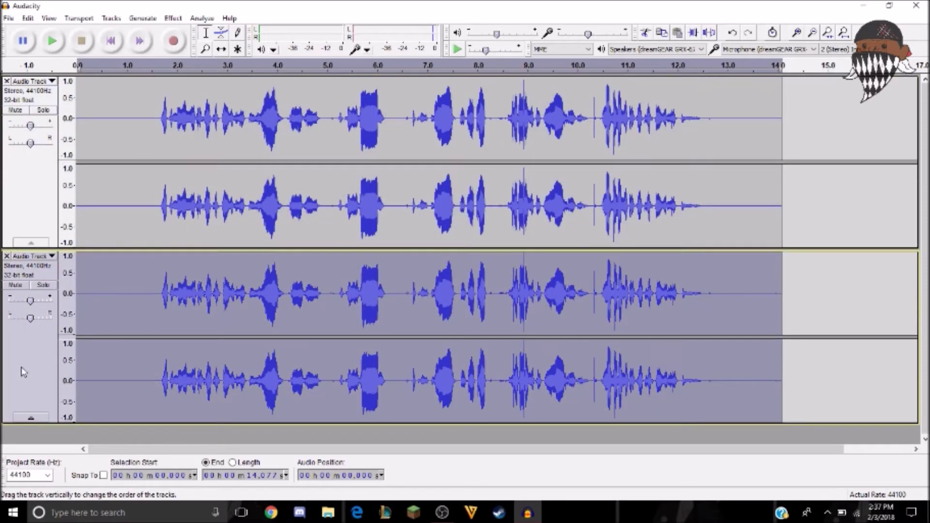
{"action": "left_click", "coordinate": [172, 18]}
{"action": "left_click", "coordinate": [245, 88]}
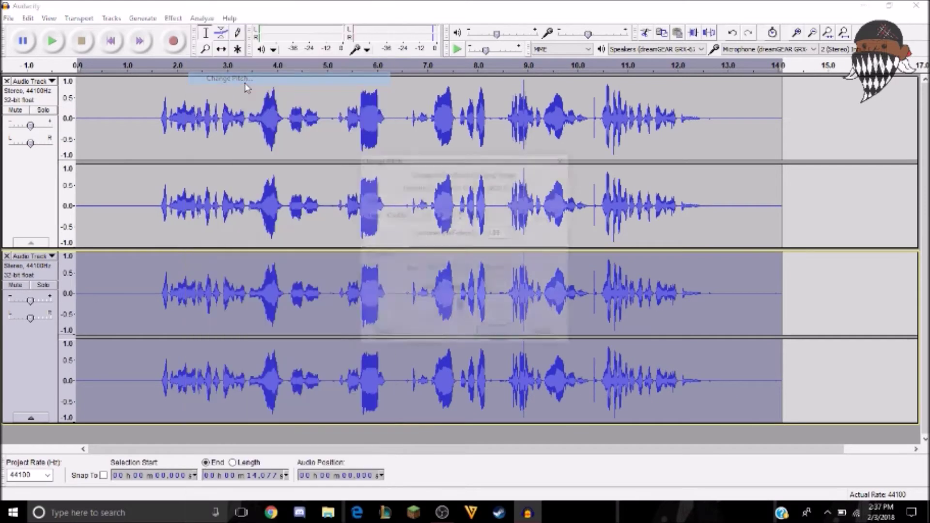
{"action": "left_click", "coordinate": [499, 290]}
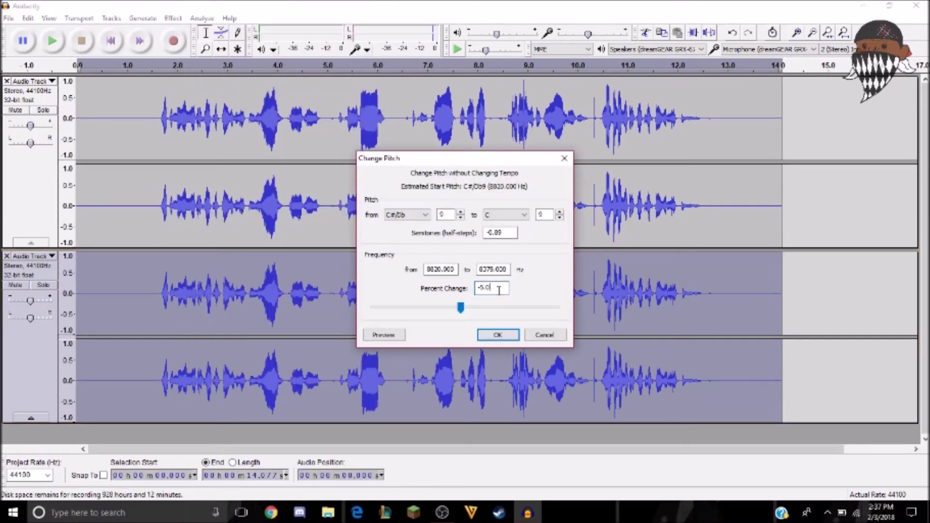
{"action": "key", "text": "BackSpace"}
{"action": "key", "text": "BackSpace"}
{"action": "key", "text": "BackSpace"}
{"action": "type", "text": "10"}
{"action": "key", "text": "Return"}
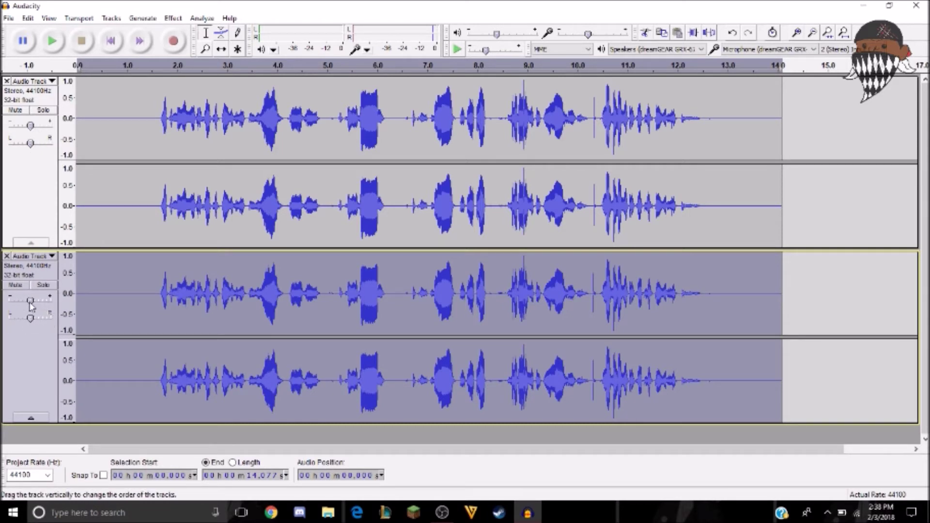
Set the bottom track's gain to -4 dB and the top track's to -6 dB, selecting both.
{"action": "mouse_move", "coordinate": [29, 302]}
{"action": "left_click_drag", "start_coordinate": [29, 303], "coordinate": [26, 304]}
{"action": "left_click_drag", "start_coordinate": [30, 126], "coordinate": [25, 128]}
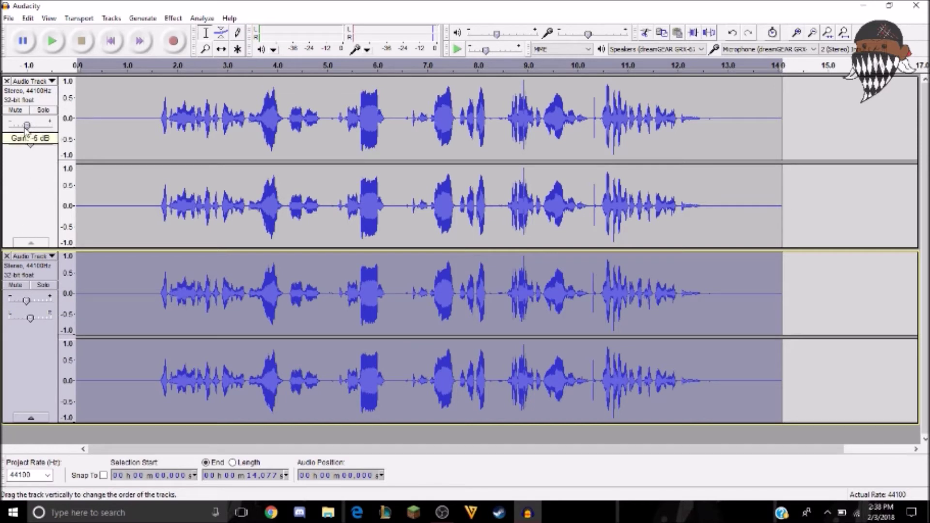
{"action": "left_click", "coordinate": [39, 179], "text": "shift"}
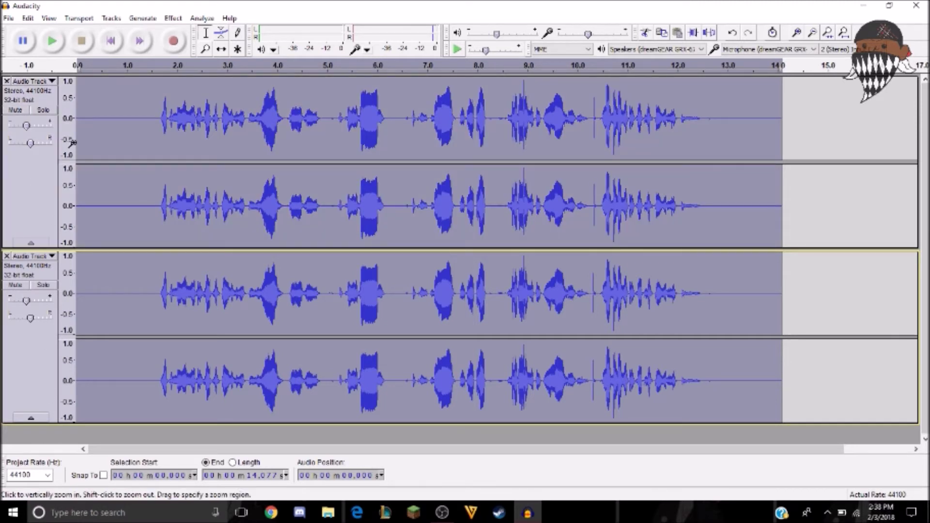
Mix and Render both tracks into one 'Mix' track, select it, and play it back.
{"action": "left_click", "coordinate": [112, 21]}
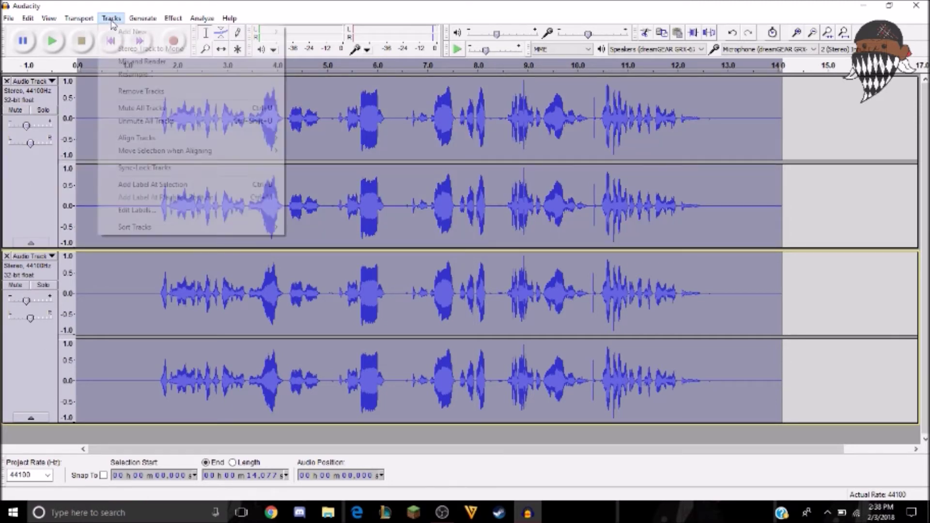
{"action": "left_click", "coordinate": [149, 63]}
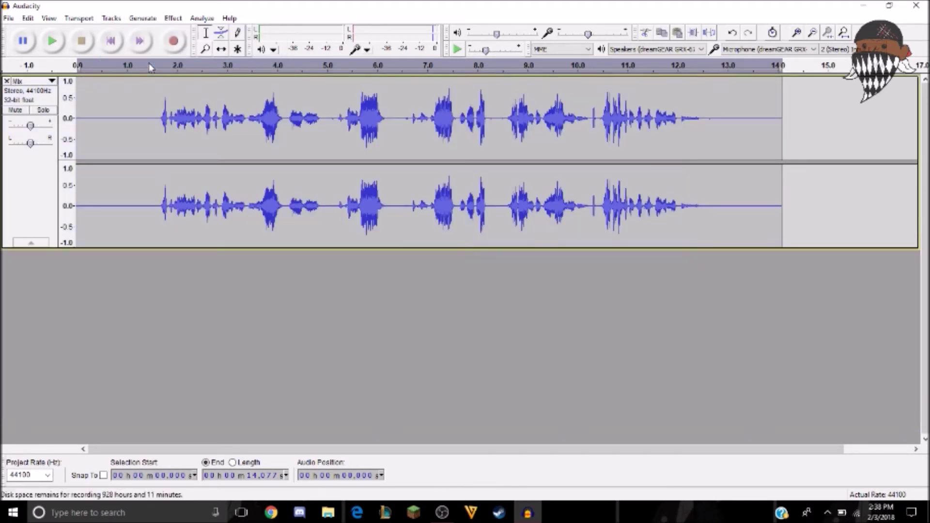
{"action": "left_click", "coordinate": [30, 196]}
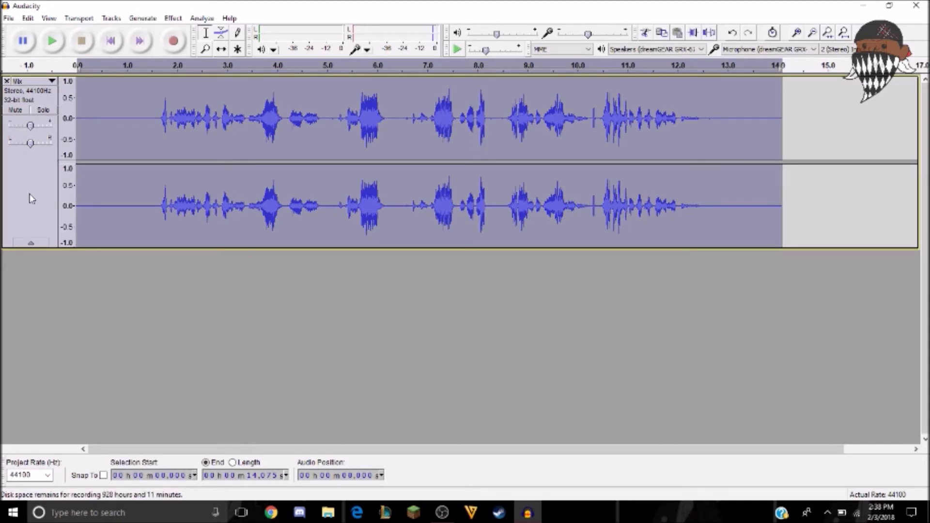
{"action": "left_click", "coordinate": [53, 42]}
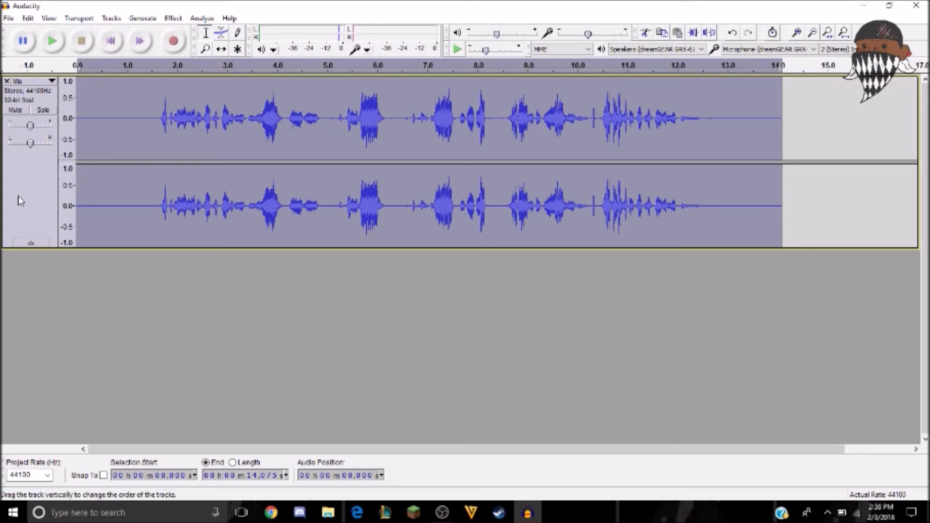
{"action": "left_click", "coordinate": [174, 18]}
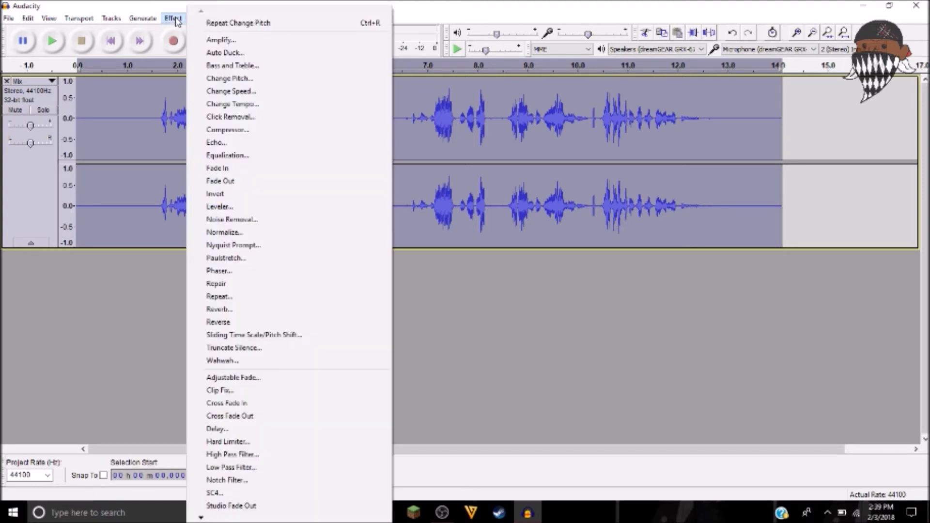
Apply Echo with a 0.005-second delay and 0.5 decay factor to the Mix track.
{"action": "left_click", "coordinate": [239, 143]}
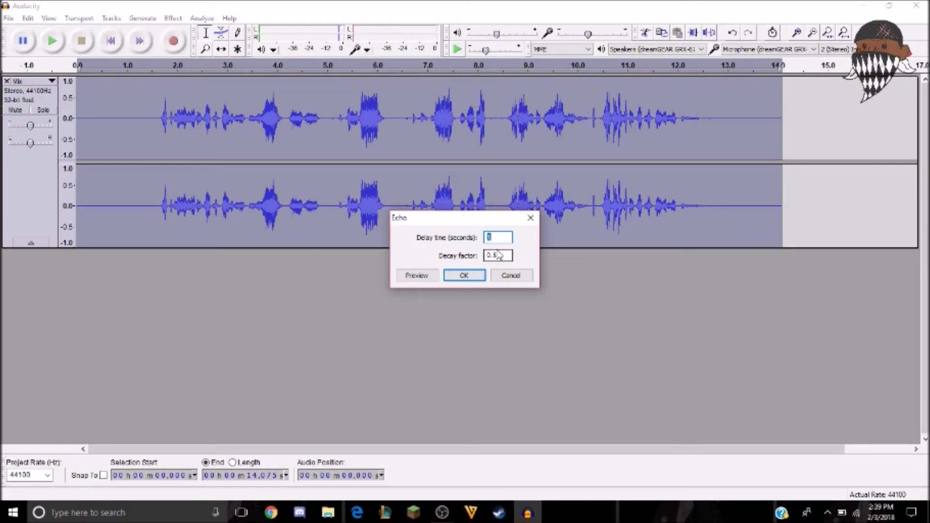
{"action": "type", "text": "0.005"}
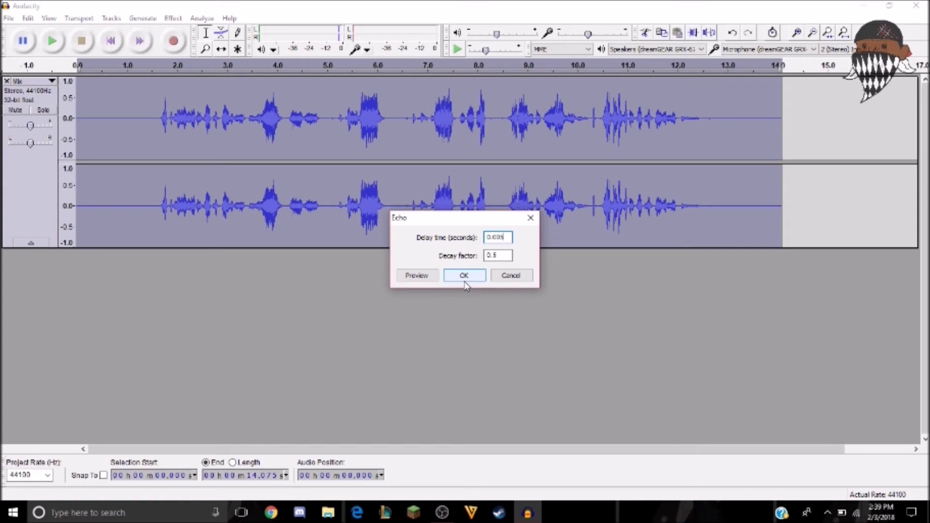
{"action": "left_click", "coordinate": [464, 276]}
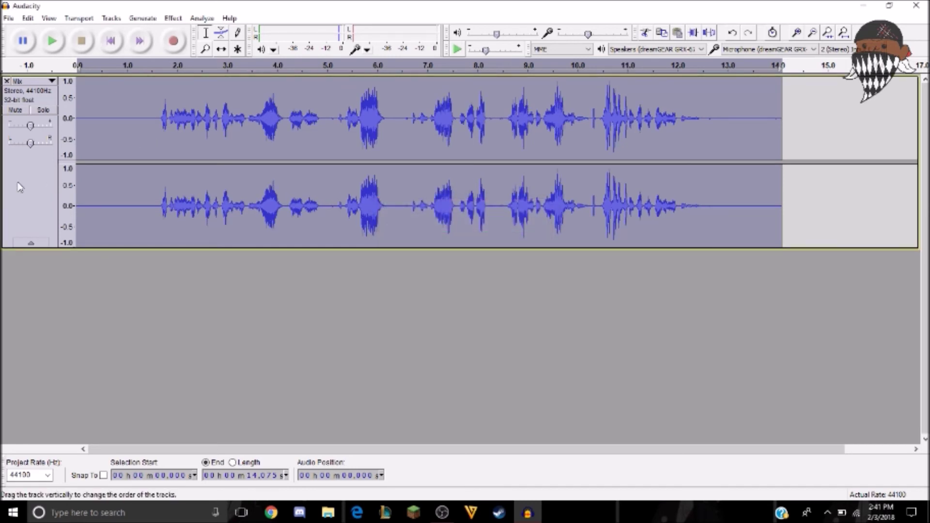
Compress the Mix track at -12 dB threshold and 2:1 ratio, then play it back.
{"action": "left_click", "coordinate": [173, 19]}
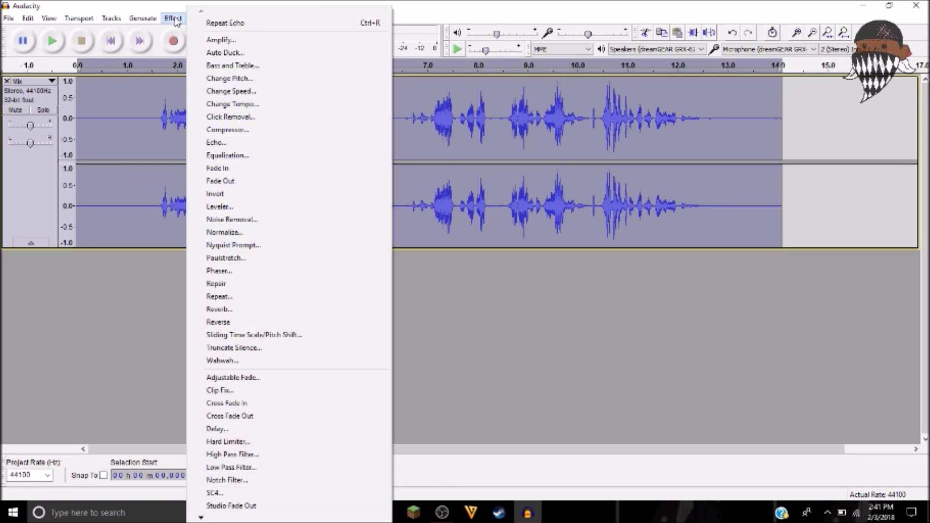
{"action": "left_click", "coordinate": [254, 132]}
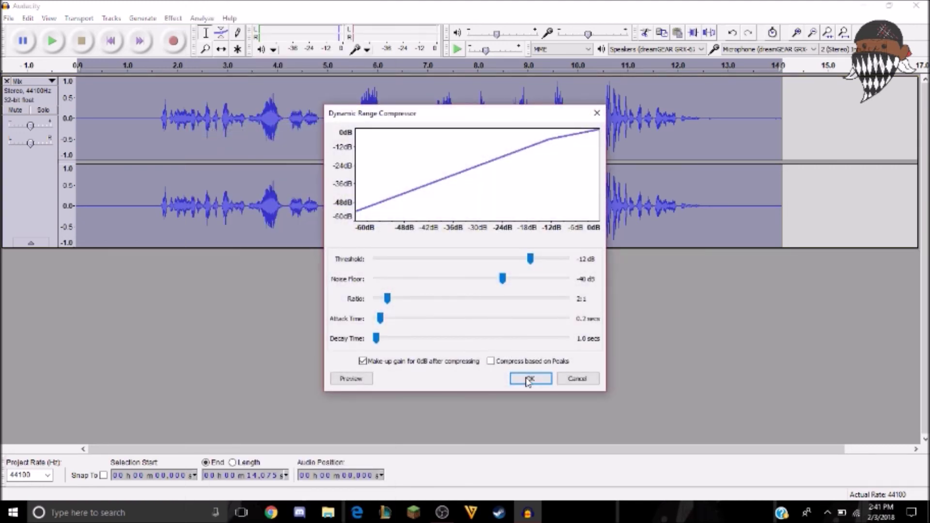
{"action": "left_click", "coordinate": [530, 379]}
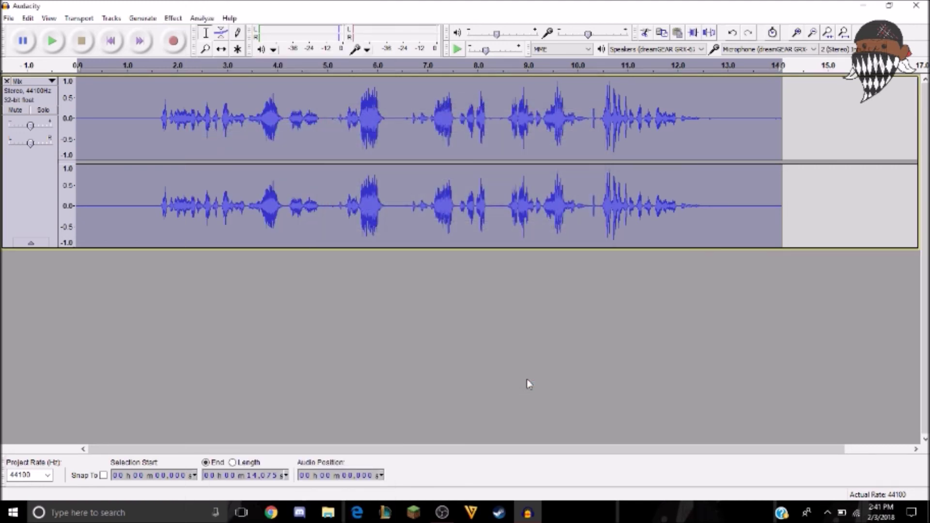
{"action": "left_click", "coordinate": [52, 42]}
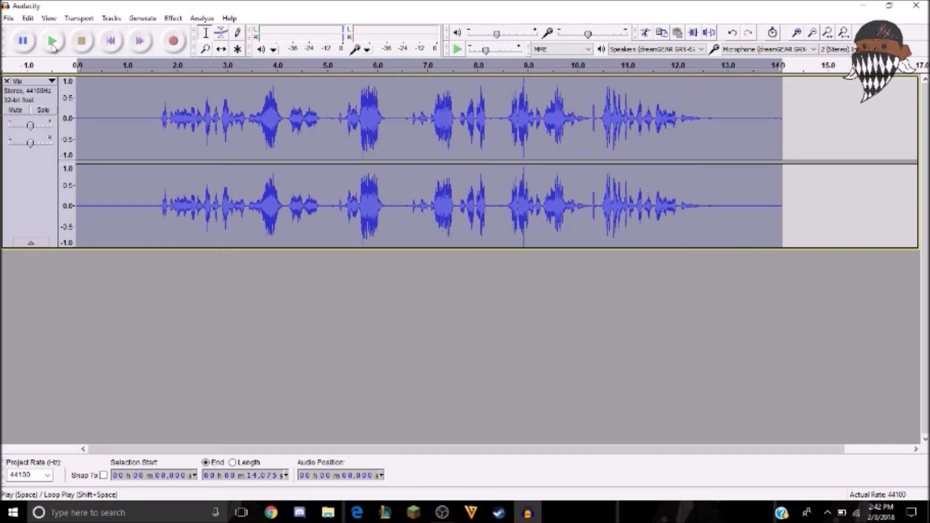
Switch to OBS from the taskbar, minimize it, then restore it over Audacity.
{"action": "left_click", "coordinate": [442, 514]}
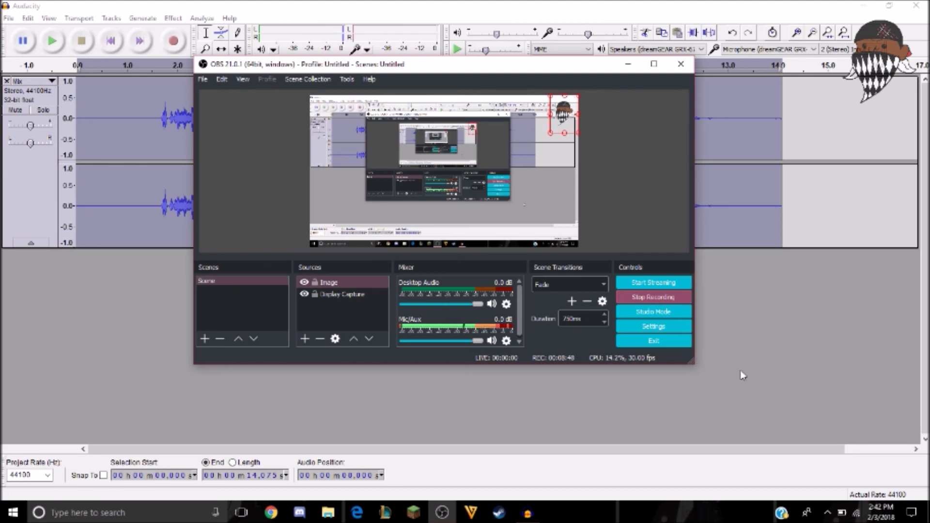
{"action": "left_click", "coordinate": [627, 64]}
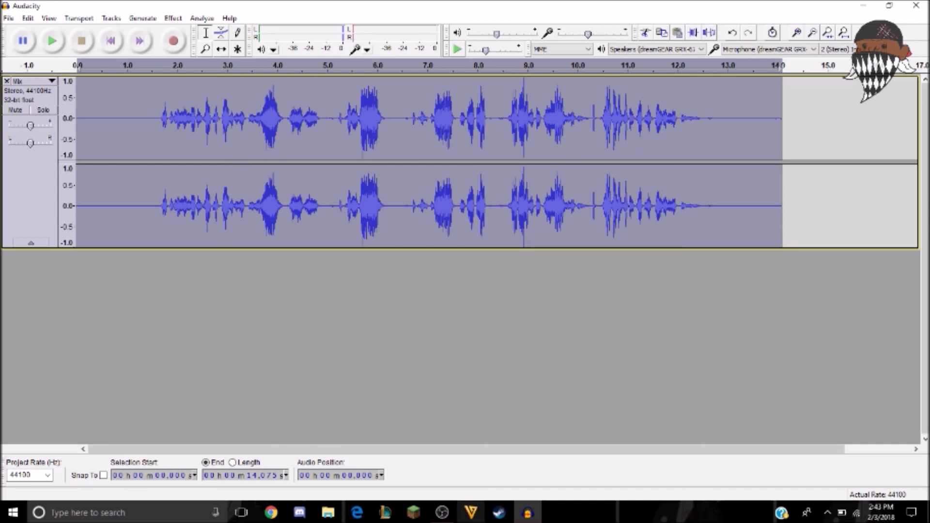
{"action": "left_click", "coordinate": [527, 512]}
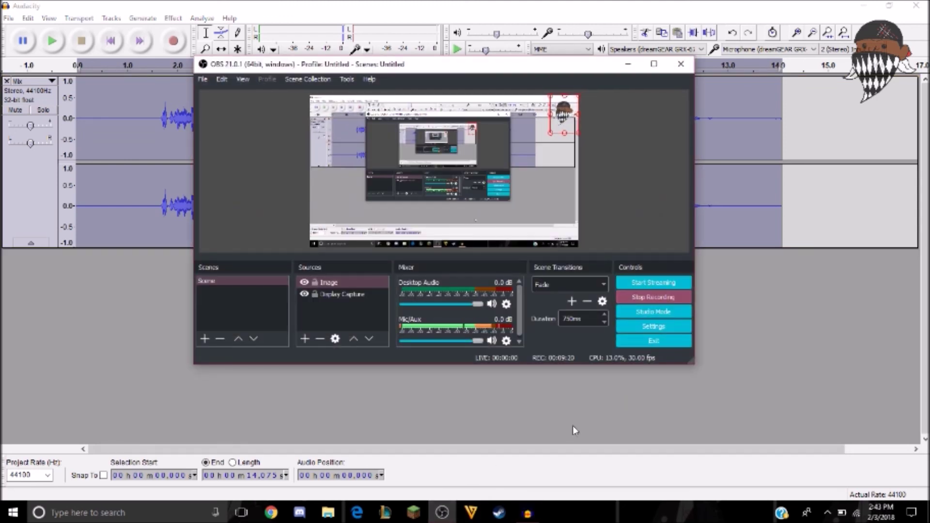